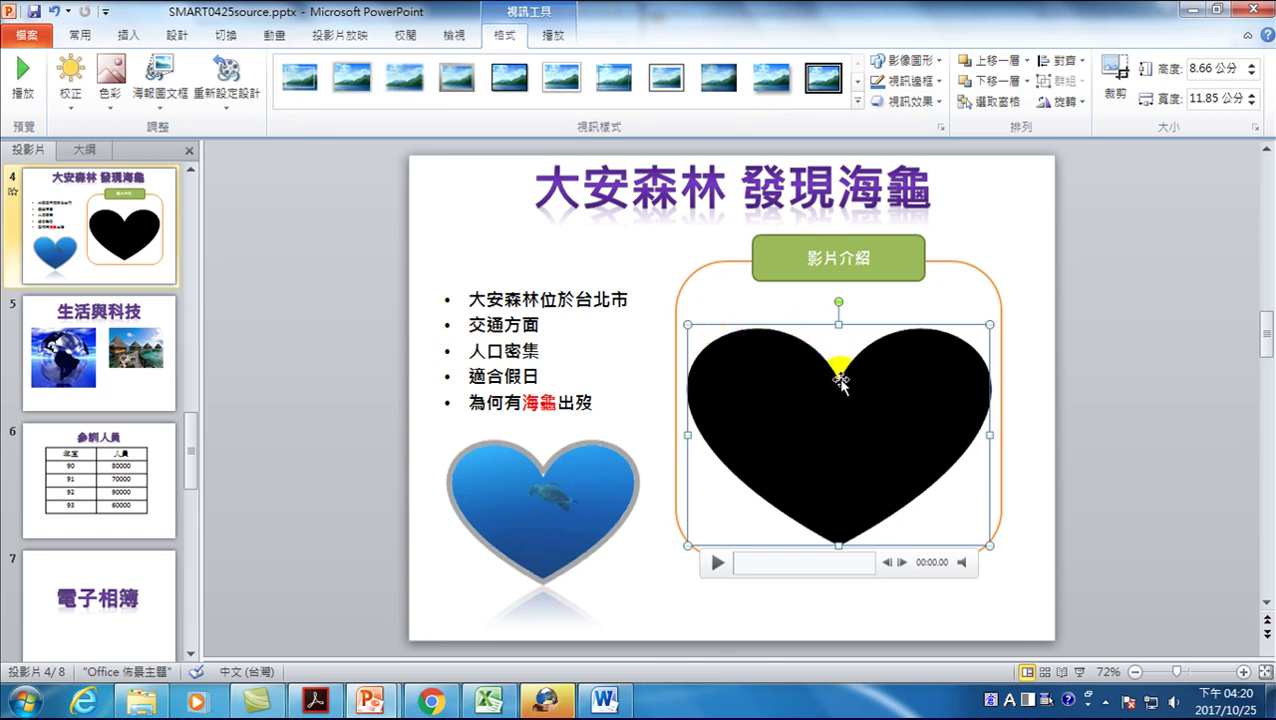
- Preview the heart-shaped video on slide 4, pausing it at 00:20.10
click(724, 578)
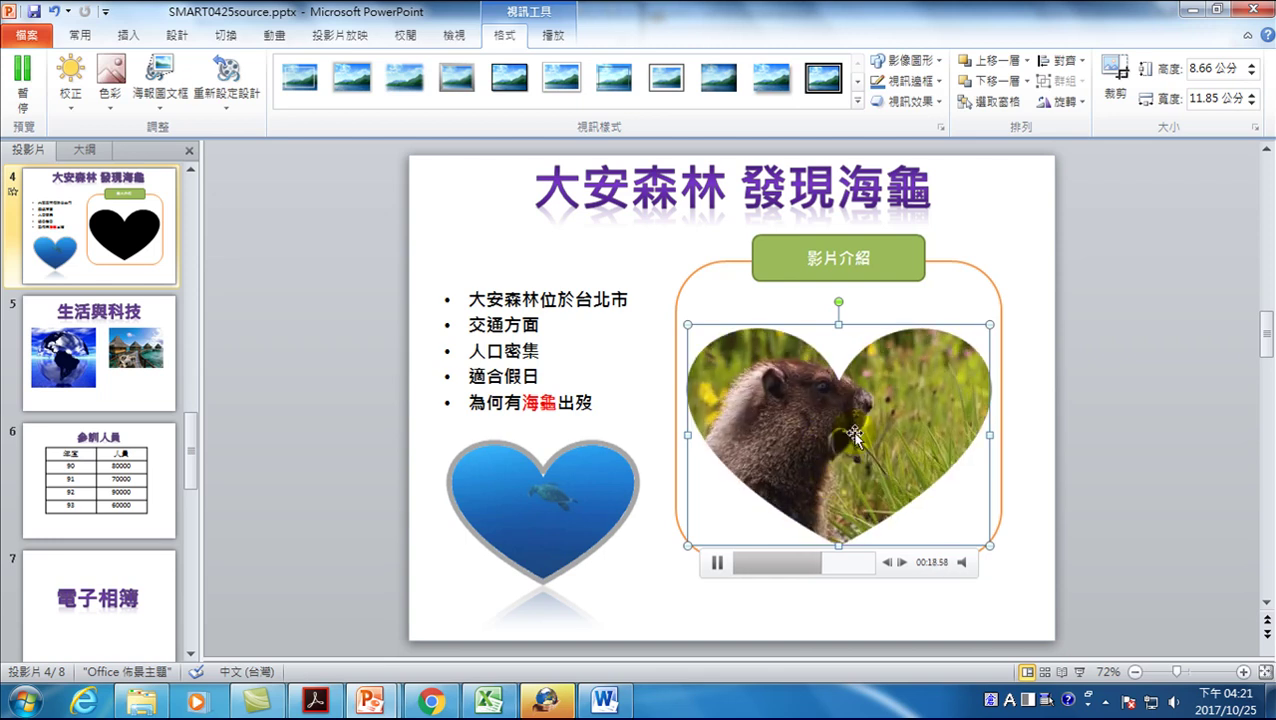
click(731, 550)
click(722, 560)
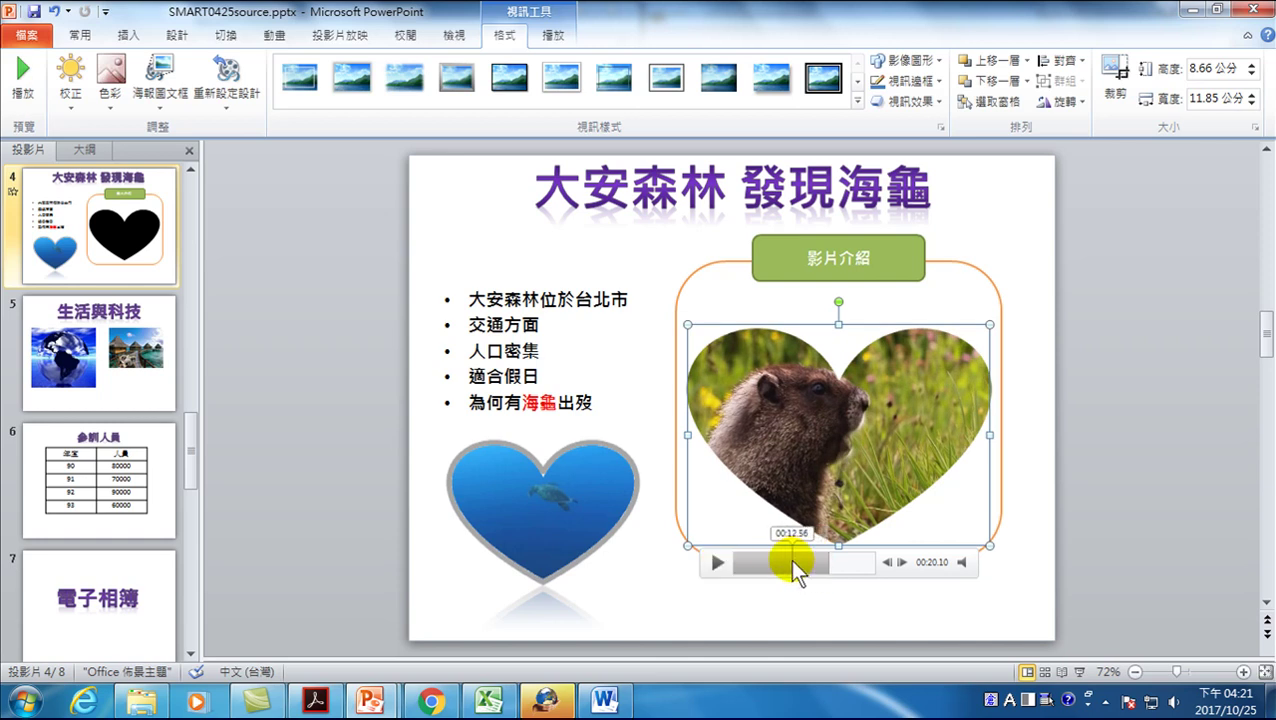
- Bring up Trim Video for Wildlife.wmv, showing its 00:00 to 00:30.093 timeline
click(553, 38)
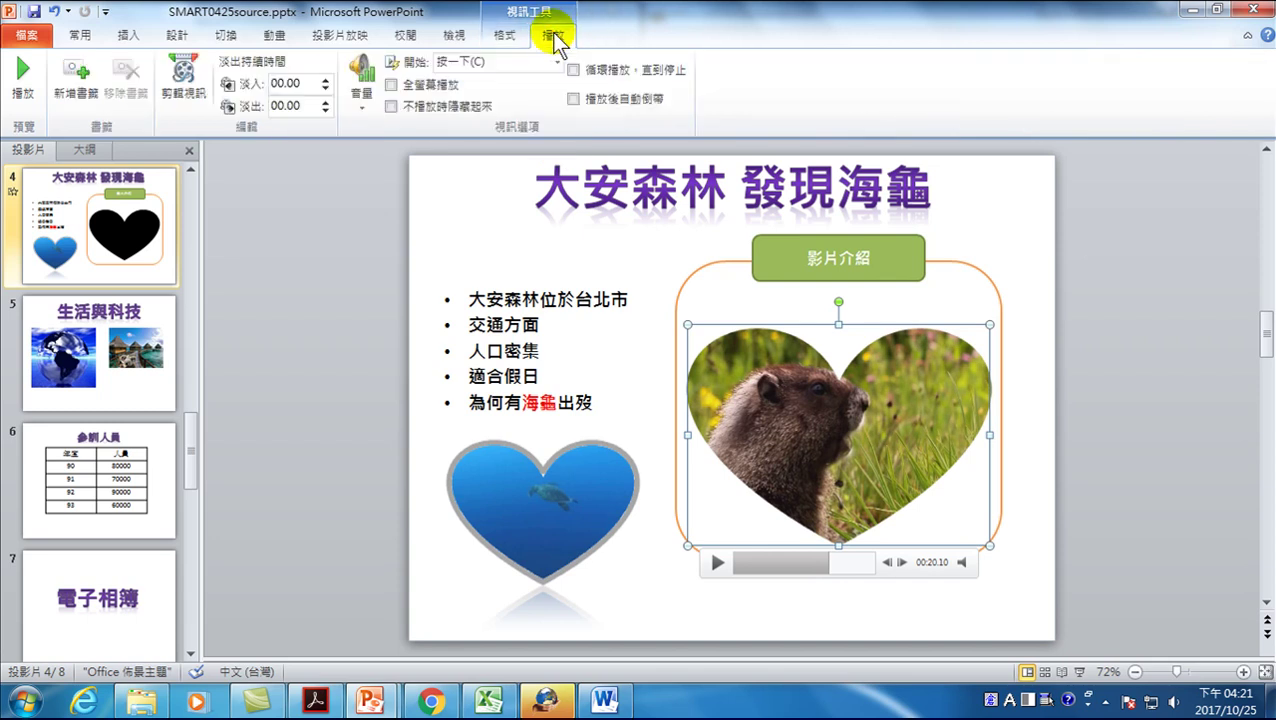
click(181, 75)
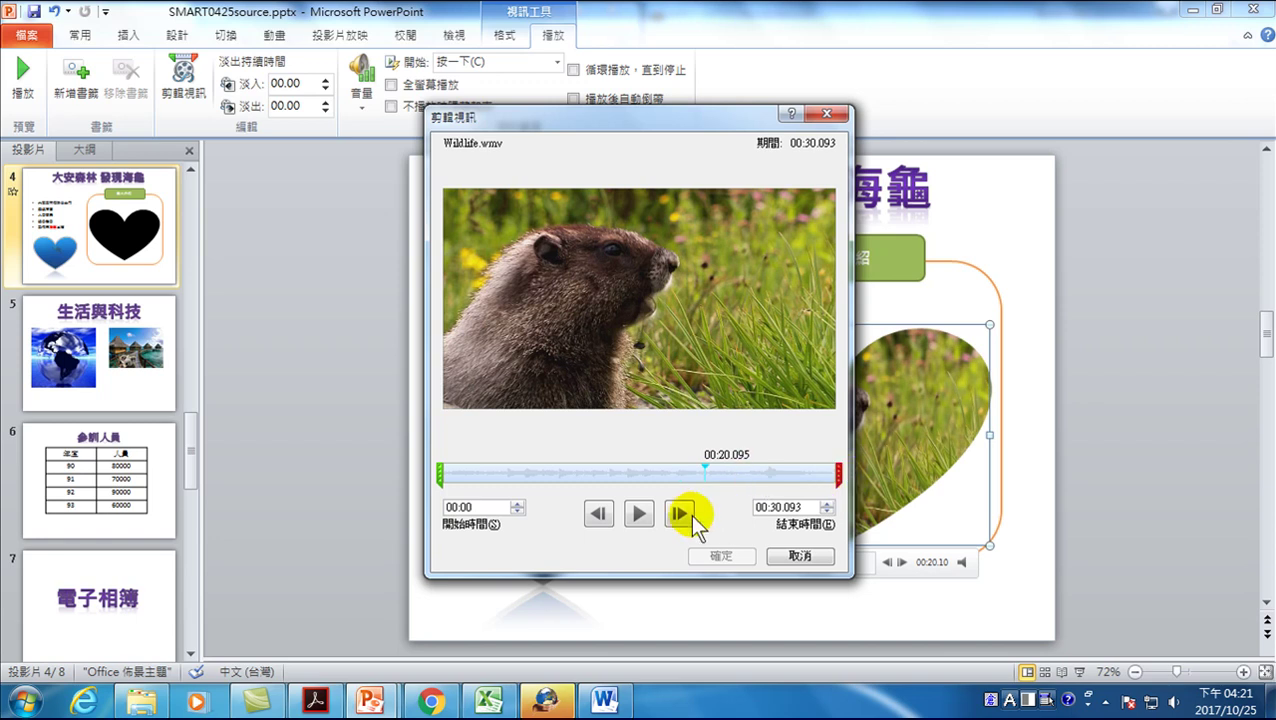
- Preview the Wildlife.wmv clip and move its end point back to 00:11.706
click(638, 514)
drag(712, 463, 440, 470)
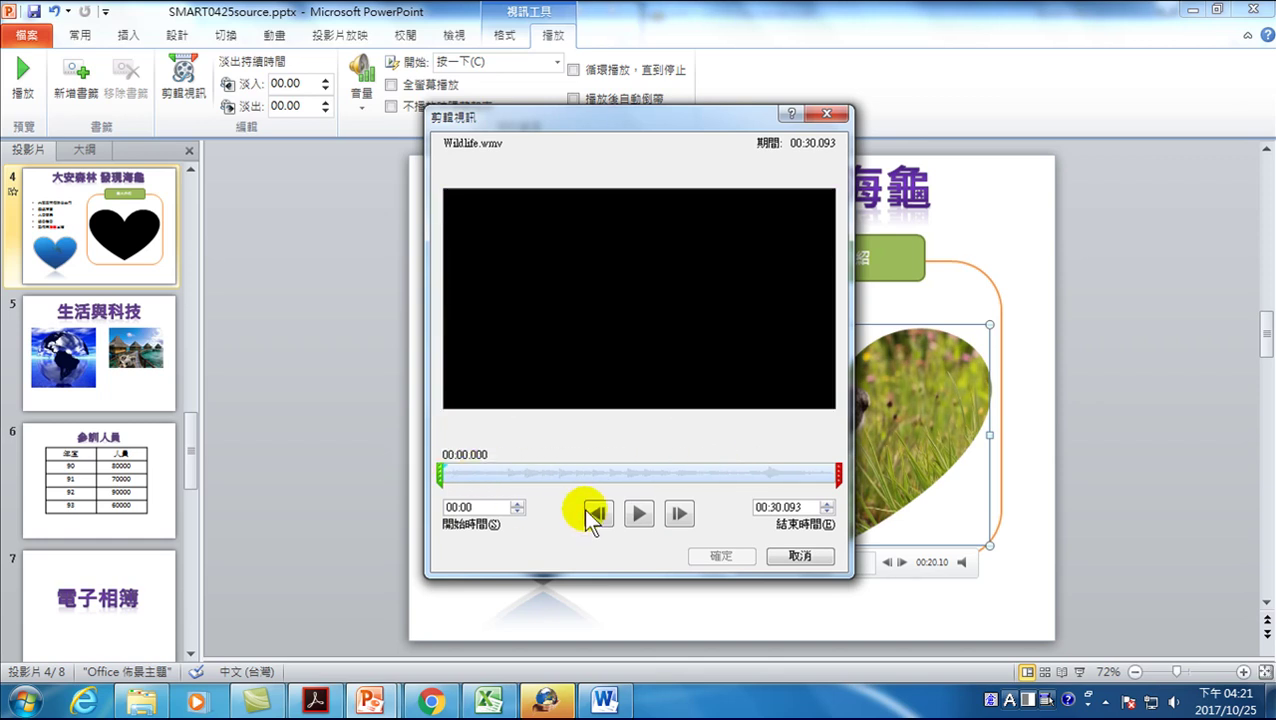
click(638, 514)
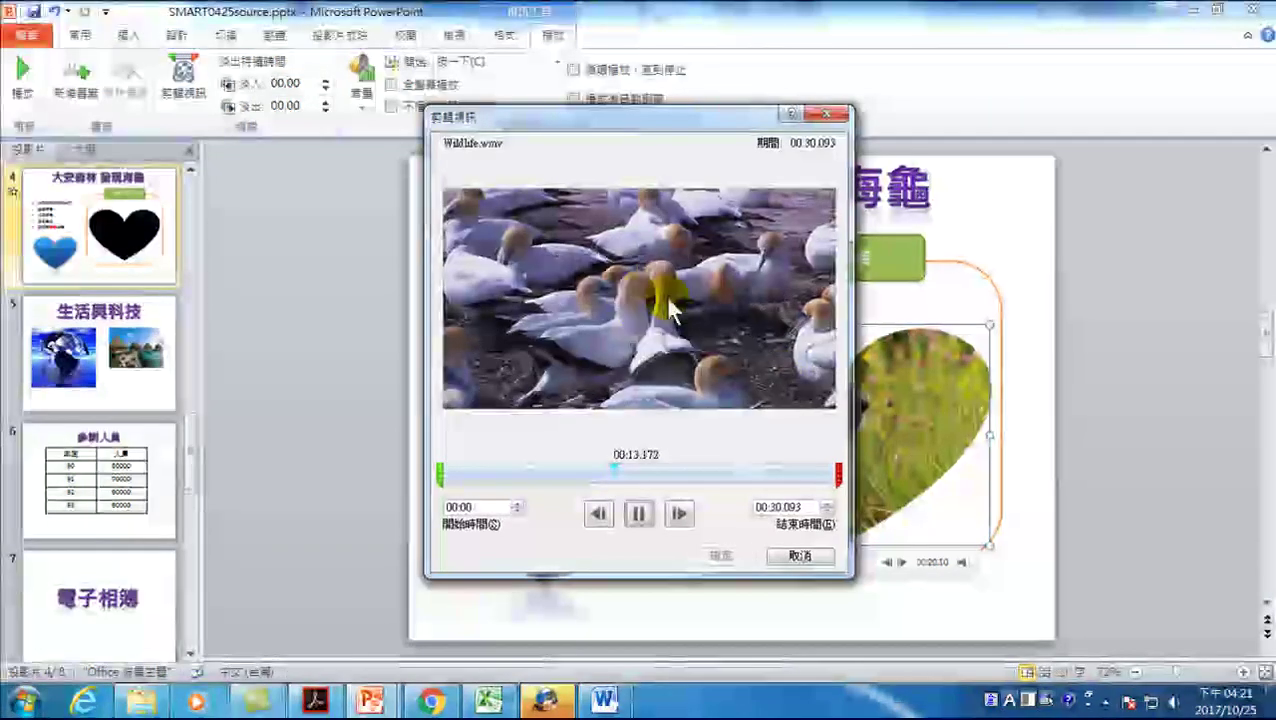
mouse_move(826, 477)
mouse_down()
mouse_move(561, 476)
mouse_move(607, 470)
mouse_move(595, 473)
mouse_up()
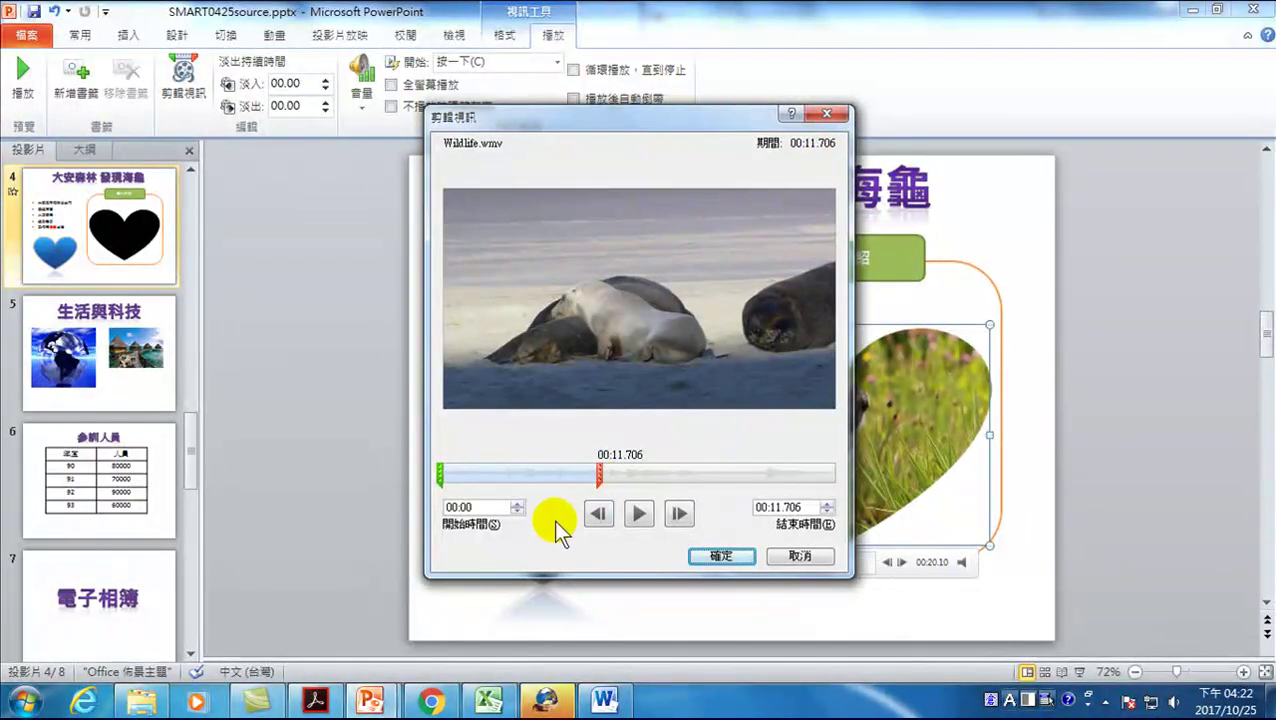
drag(604, 472, 595, 472)
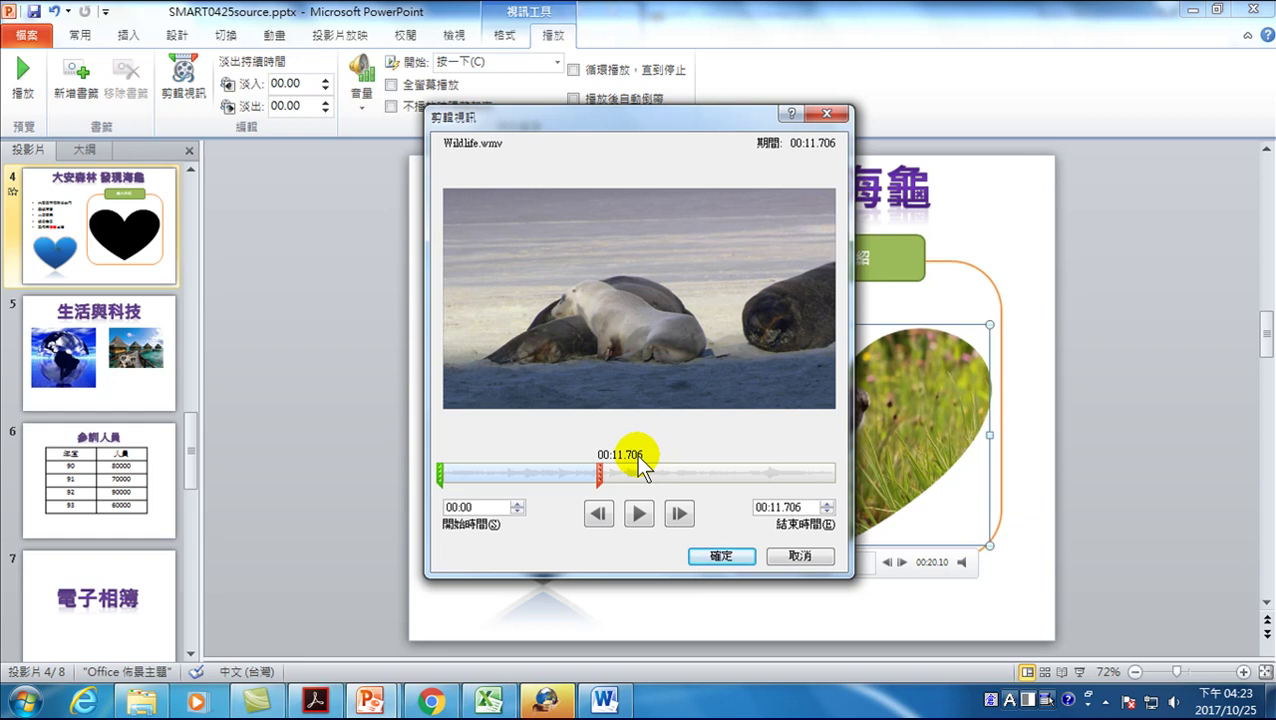
- Move the clip's start to 00:07.182 and apply the trim, leaving a 00:04.524 clip
drag(440, 474, 510, 473)
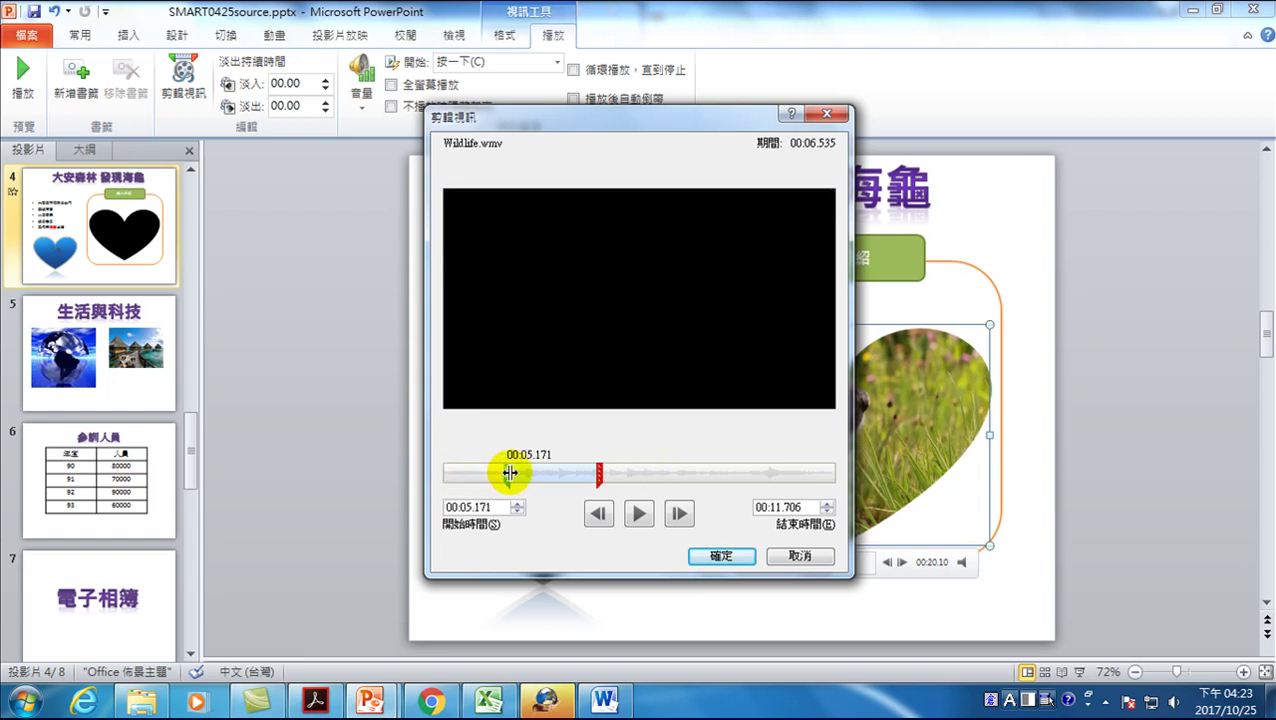
drag(507, 474, 536, 473)
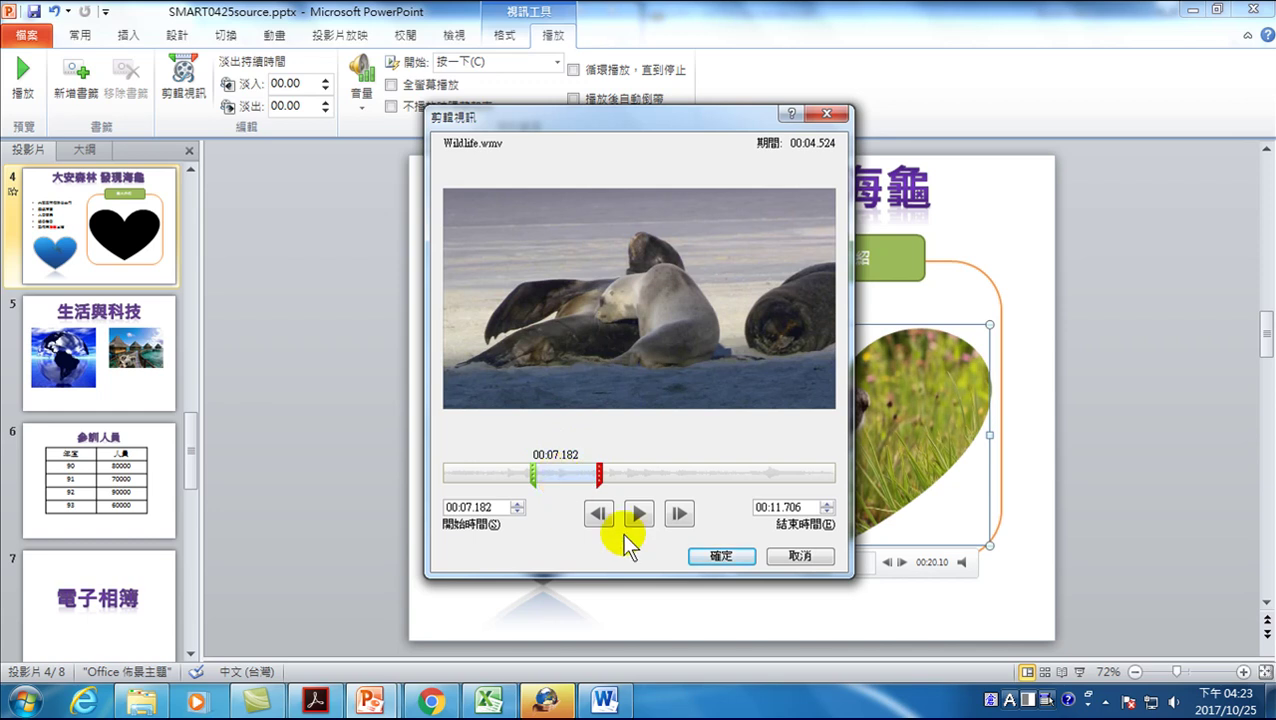
click(722, 556)
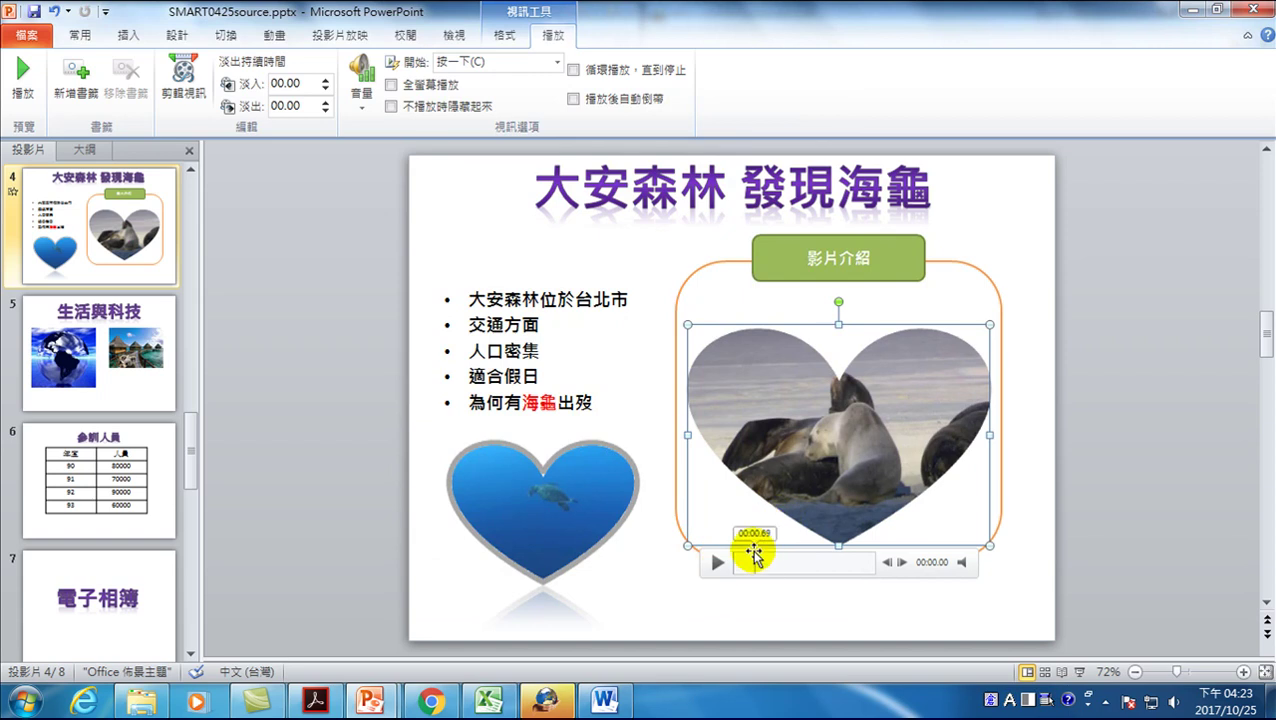
- Play the trimmed 00:04.52 sea-lion clip inside the heart video
click(716, 562)
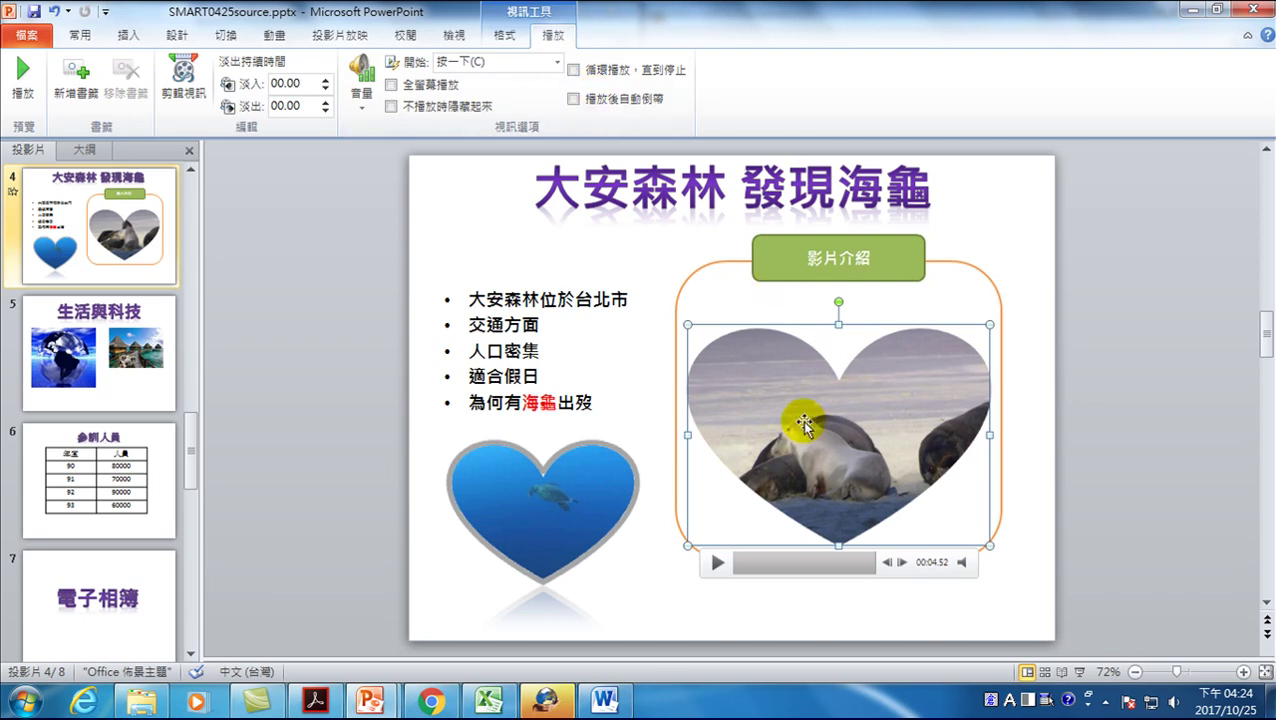
right_click(838, 447)
click(922, 410)
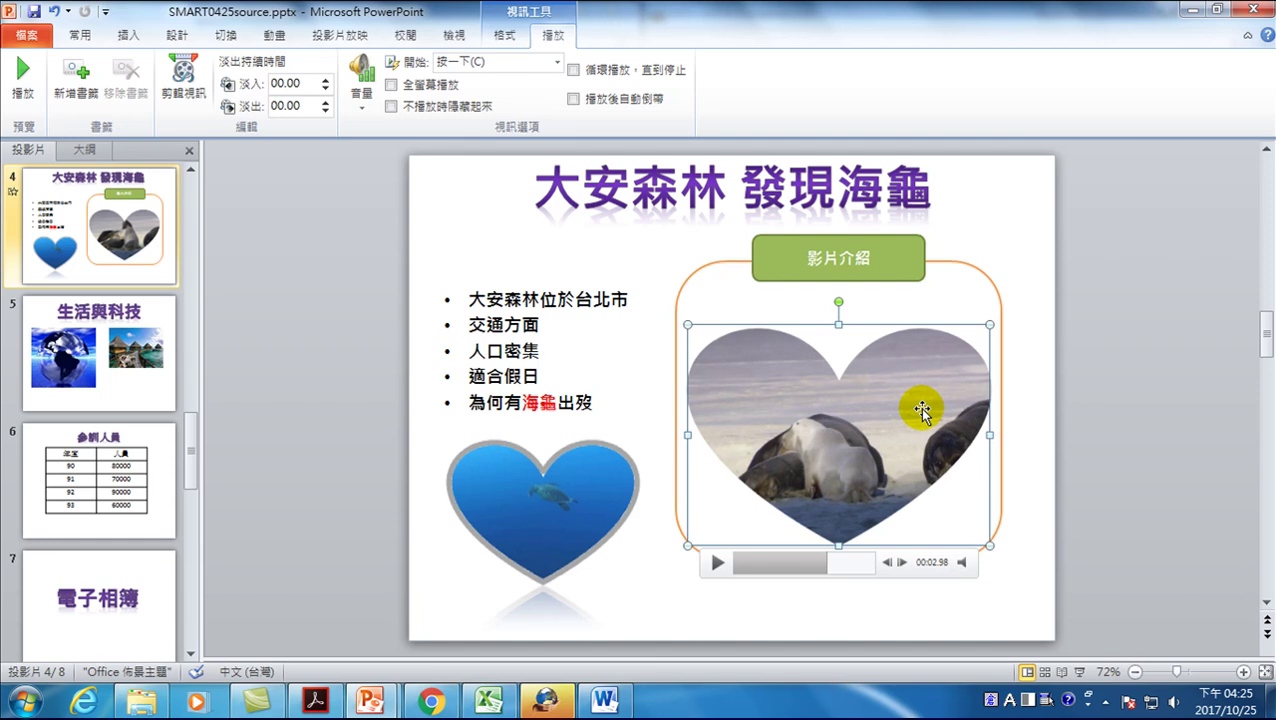
right_click(864, 390)
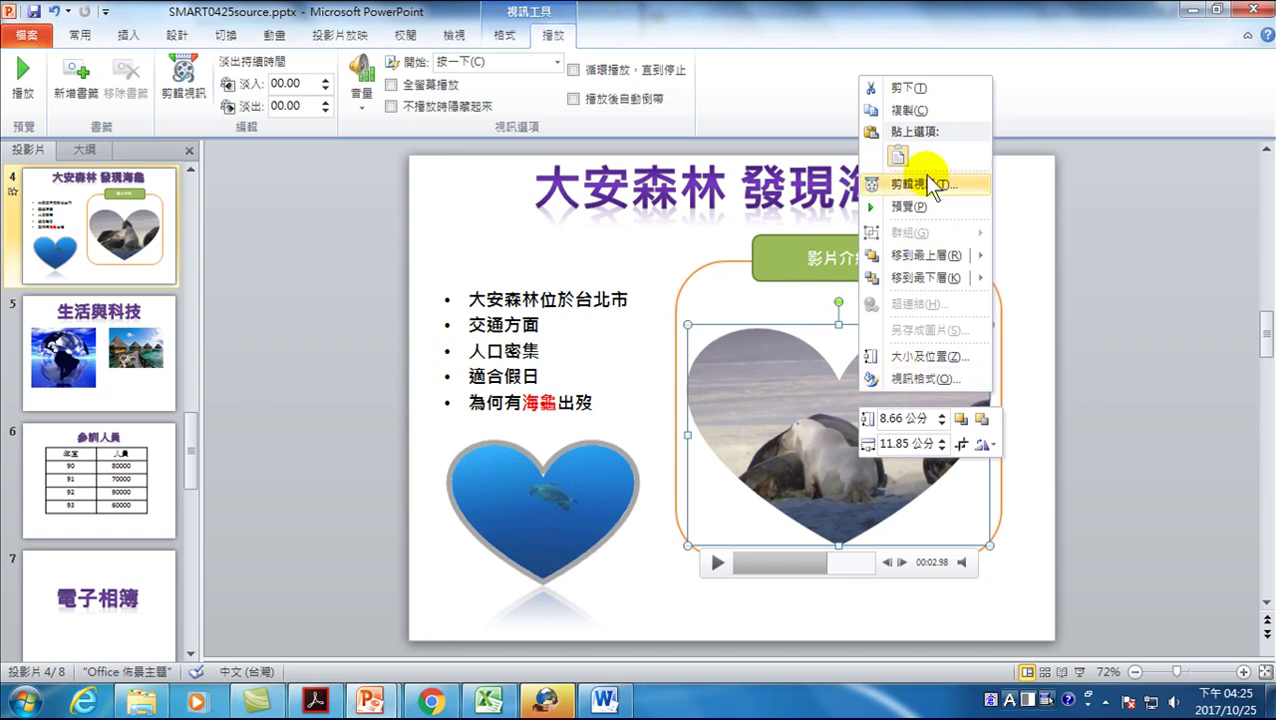
click(1098, 339)
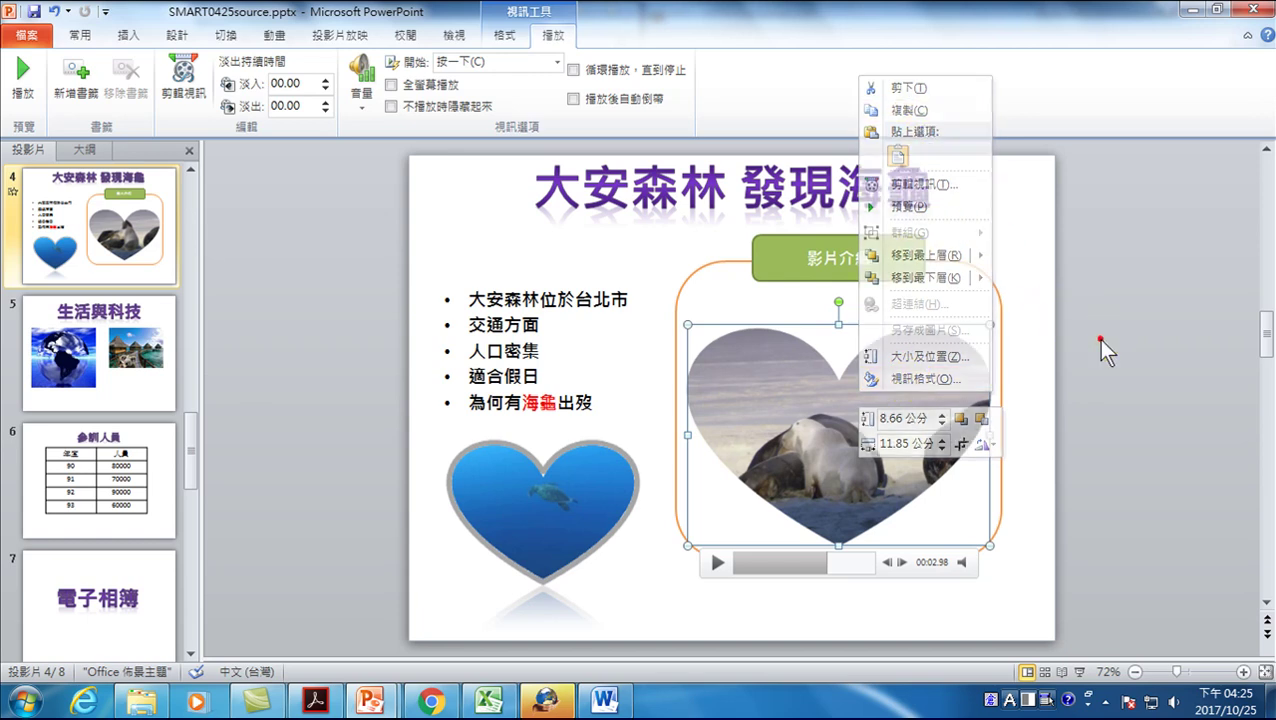